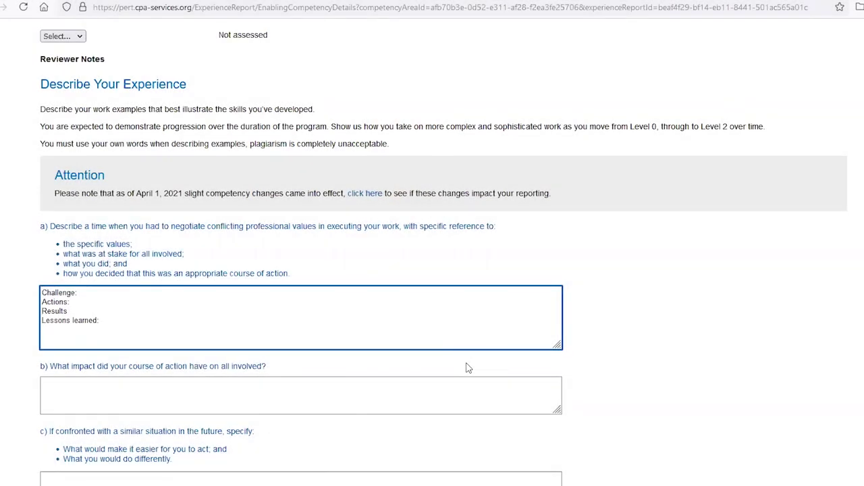
# Write the challenge sentence and 'To address this challenge I followed the CPA Way:' with the four pasted steps.
pyautogui.write('nge that I faced in this position was ABC.')
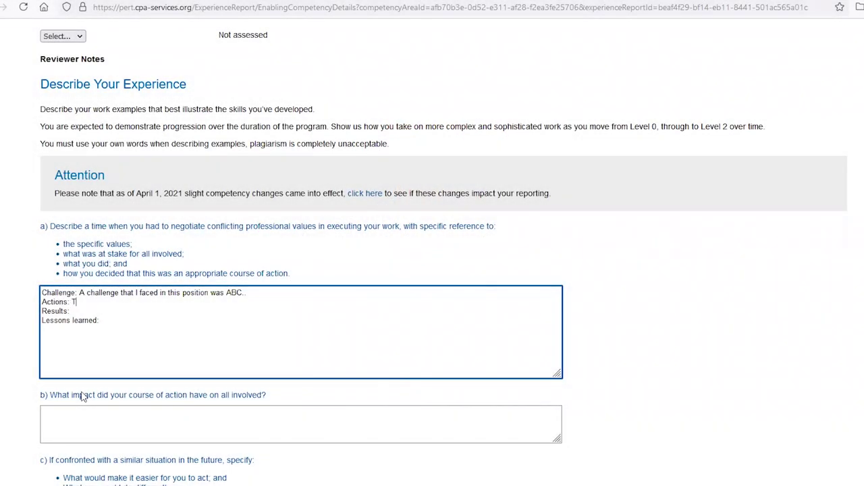
pyautogui.write('this challenge I followed the CP')
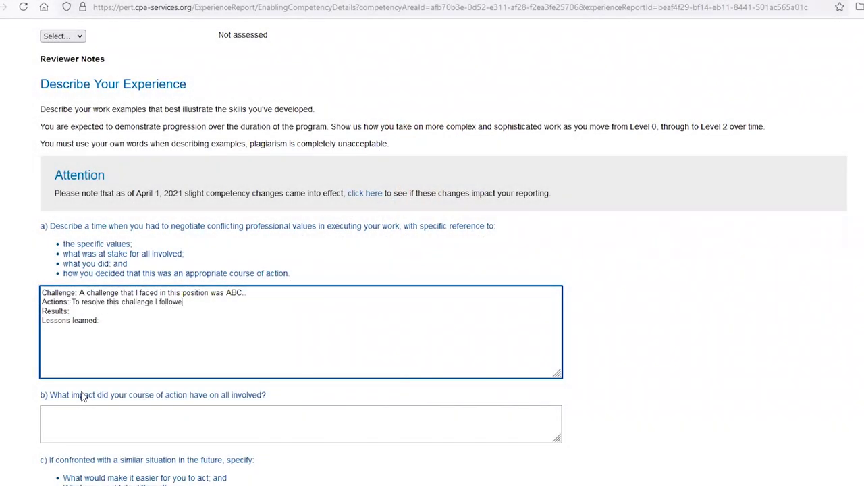
pyautogui.write('A Way:')
pyautogui.press('Return')
pyautogui.write('Assess the Situation: Analyze Major Issues: Conclude and Advise: Communicate:')
pyautogui.press('Return')
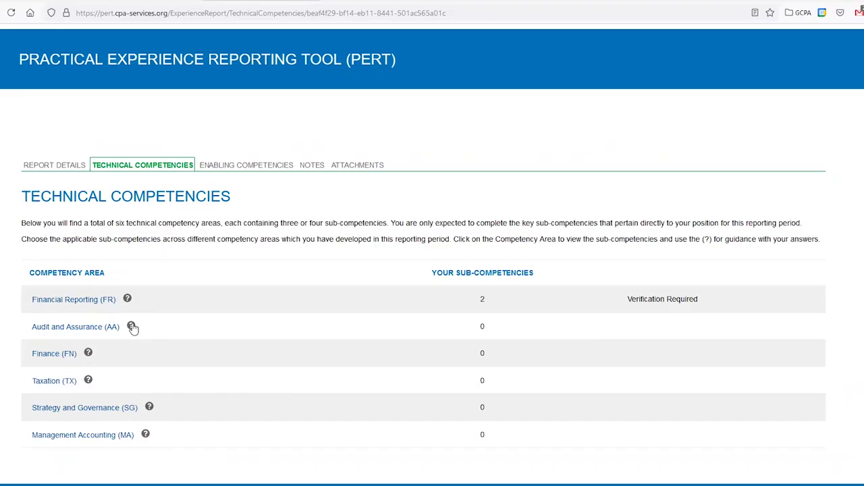
# Read through the Audit and Assurance guidance and close it.
pyautogui.click(131, 326)
pyautogui.scroll(-2, 859, 279)
pyautogui.click(834, 340)
# Open the Audit and Assurance sub-competencies page and view the Internal control (AA1) guidance.
pyautogui.click(43, 327)
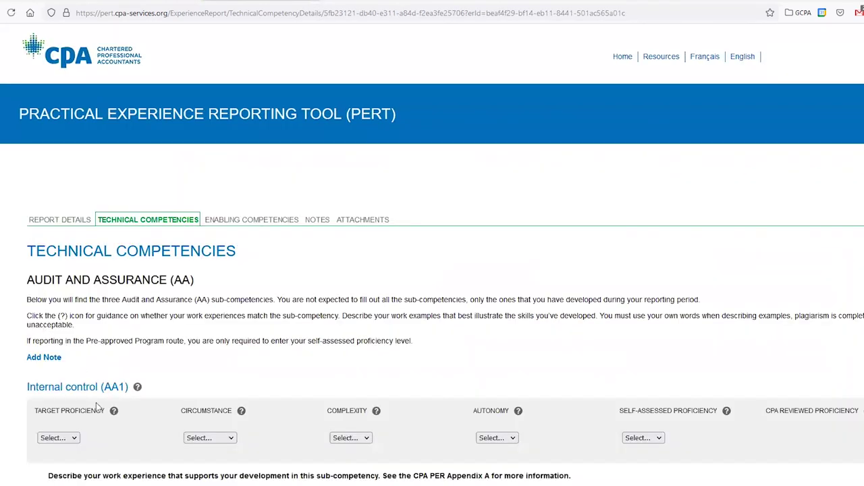
pyautogui.click(137, 386)
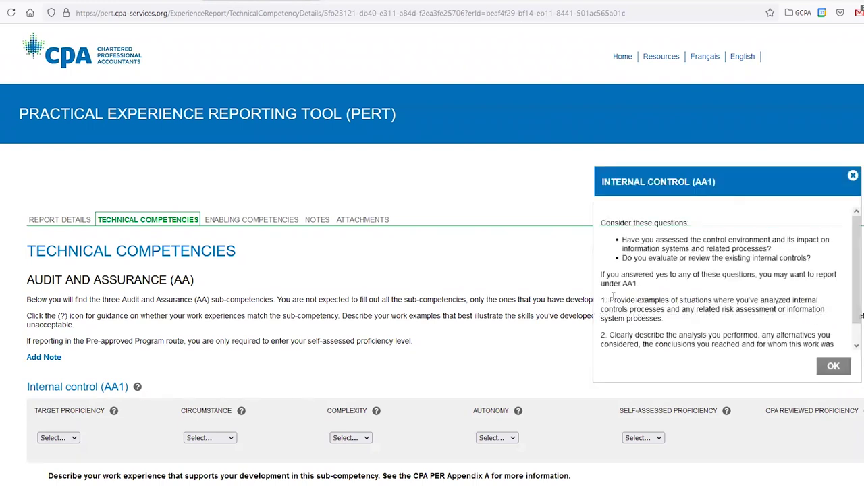
pyautogui.moveTo(858, 255); pyautogui.dragTo(858, 264)
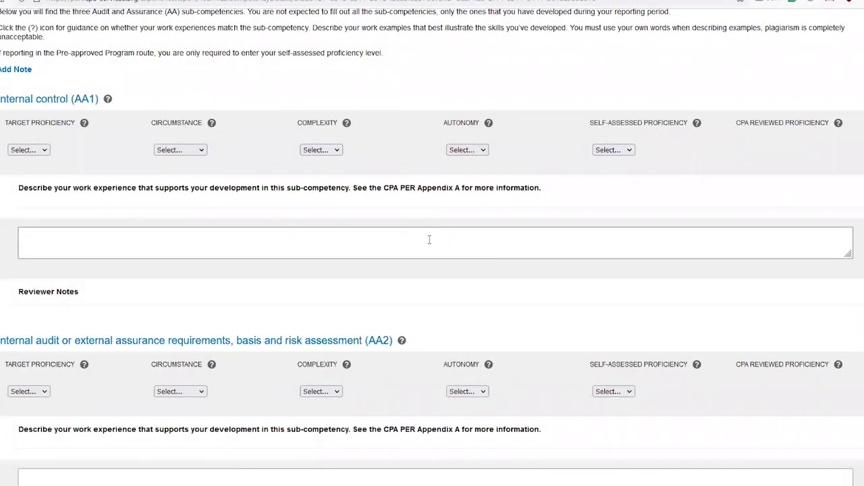
# Enlarge the Internal control (AA1) description box by dragging its resize handle down.
pyautogui.click(429, 239)
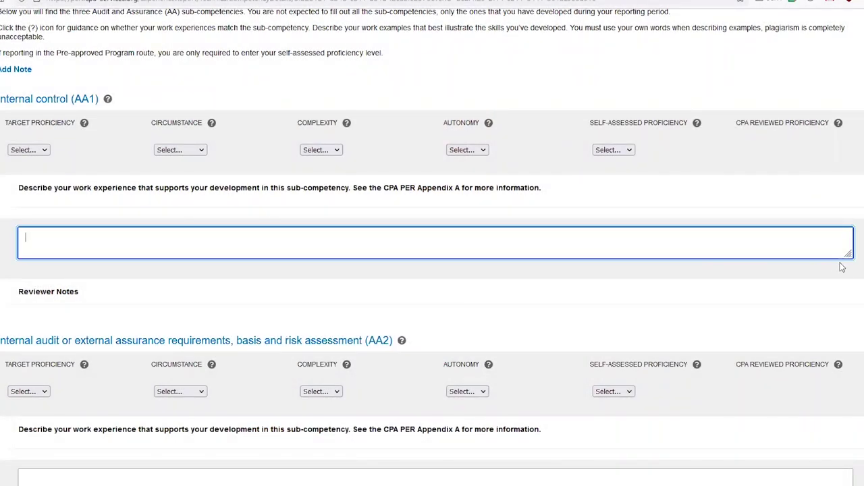
pyautogui.moveTo(848, 252); pyautogui.dragTo(843, 399)
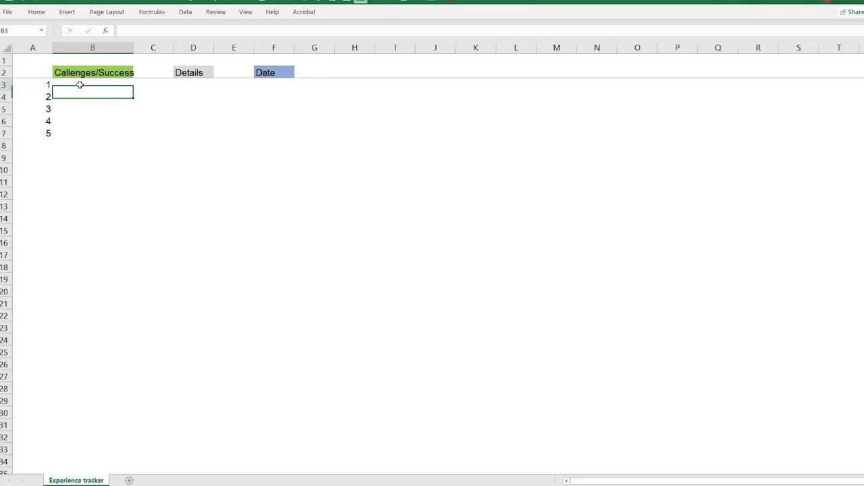
# Enter 'Implemented the new ERP' as item 1 and begin its Details with 'HR team asked me t'.
pyautogui.write('mpleme')
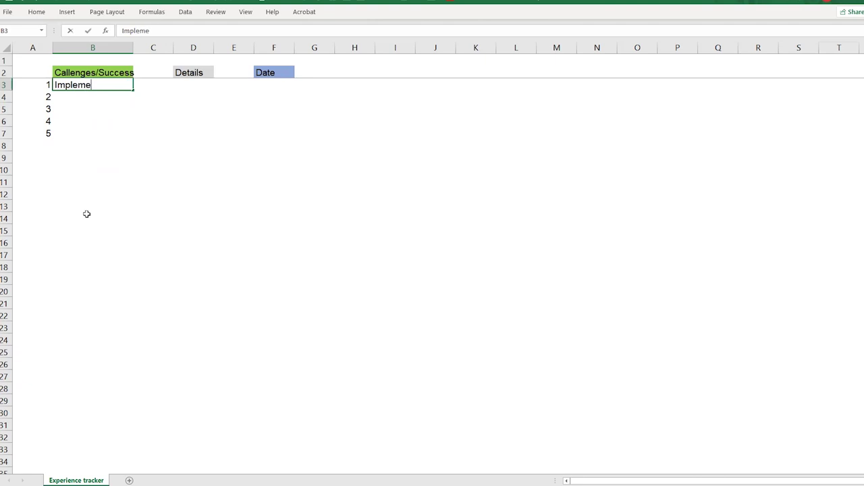
pyautogui.write('nted the new ERP')
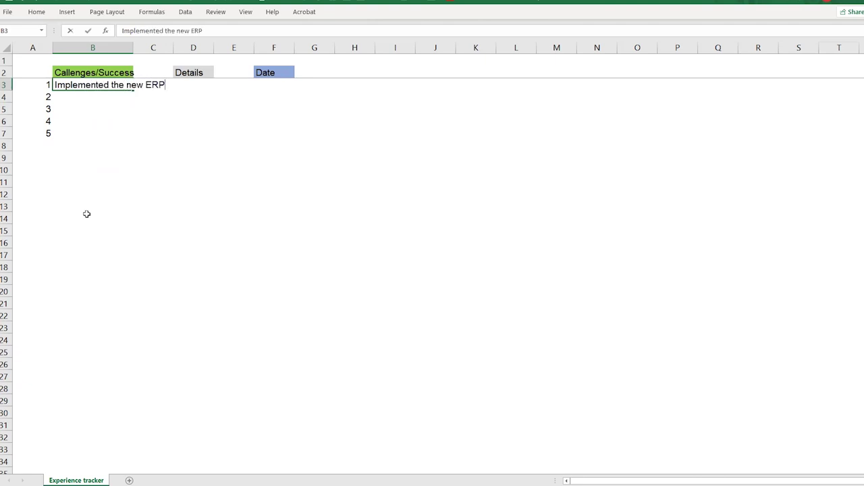
pyautogui.press('Tab')
pyautogui.press('Tab')
pyautogui.write('HR team asked')
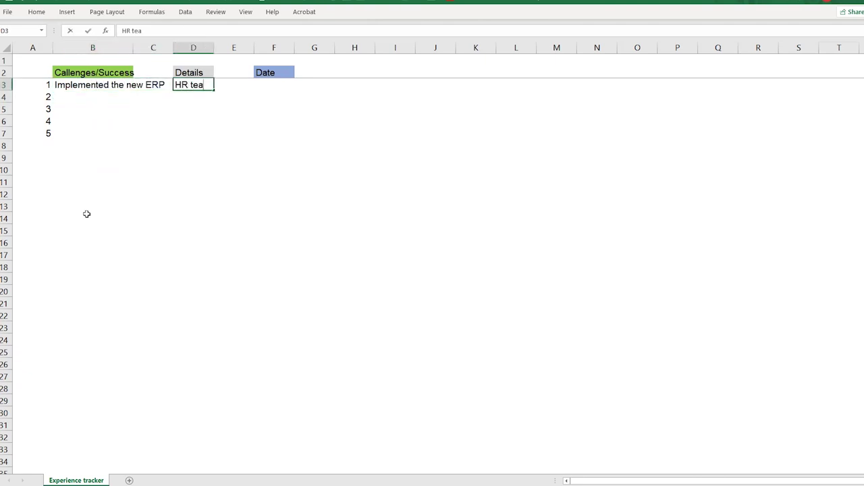
pyautogui.write(' me t')
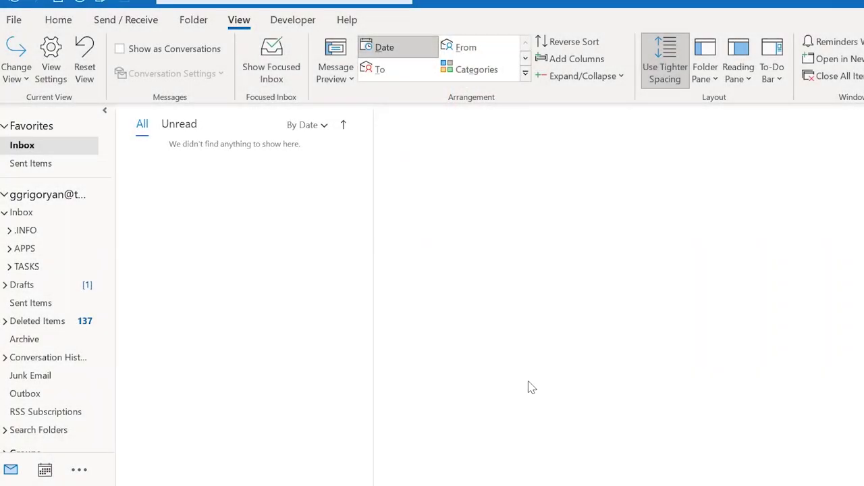
# Show the Sent Items folder from Favorites in Outlook.
pyautogui.click(51, 164)
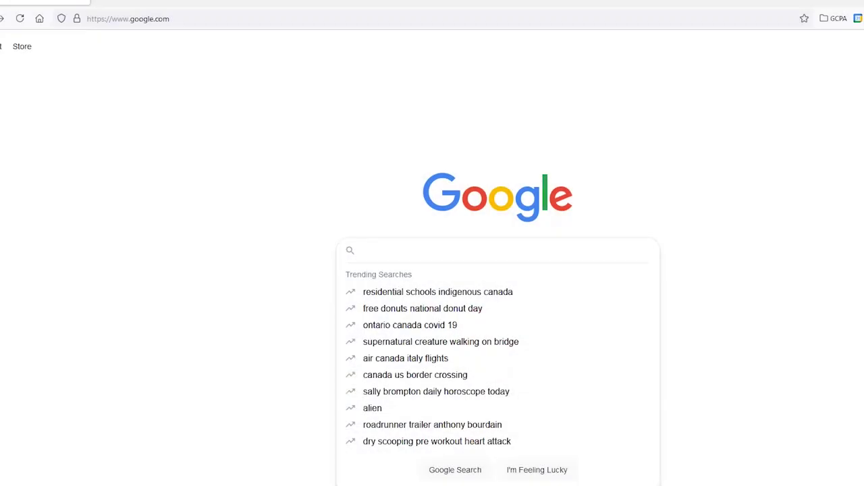
# Search Google for 'cpabc preapproved office' and open the CPA BC Pre-Approved Program Route Office Listing.
pyautogui.write('cpabc preappro')
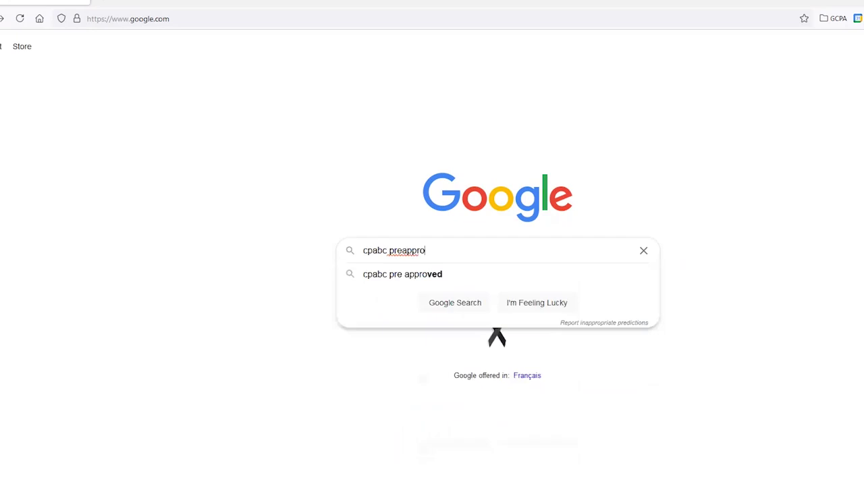
pyautogui.write('ved office')
pyautogui.press('Return')
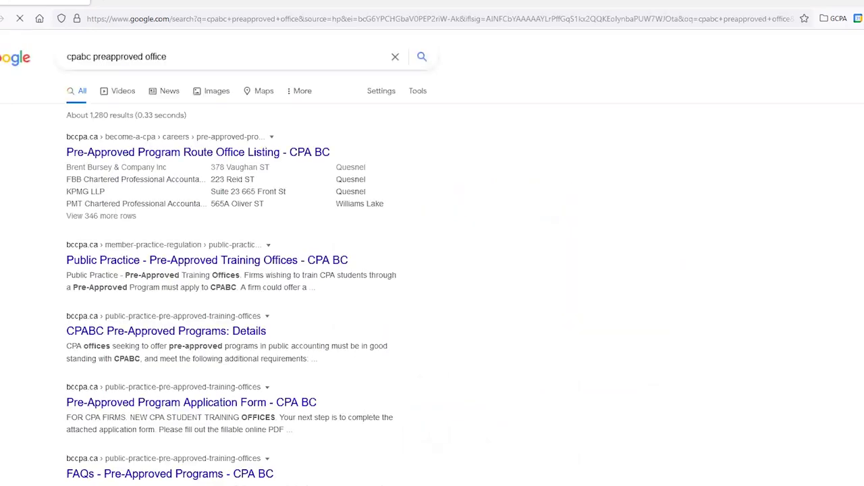
pyautogui.click(270, 153)
# Start a custom text filter on the firm-name column of the office list.
pyautogui.scroll(-5, 272, 170)
pyautogui.scroll(-2, 361, 238)
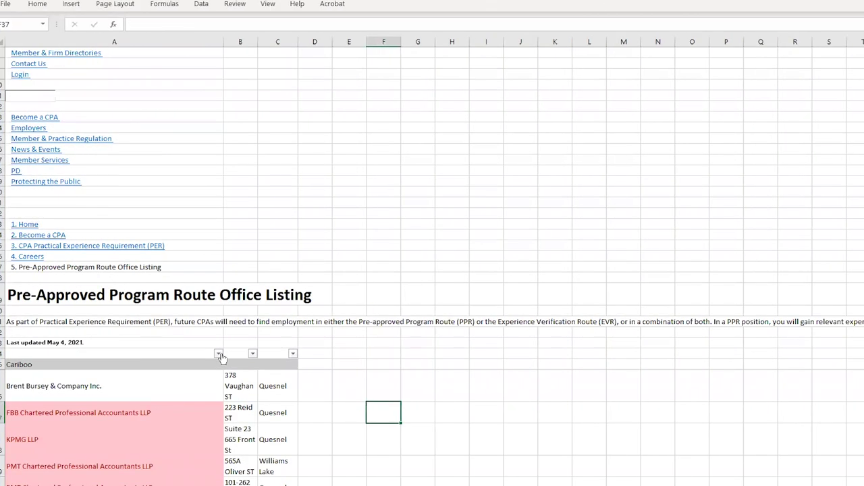
pyautogui.click(218, 353)
pyautogui.moveTo(145, 207)
pyautogui.click(270, 286)
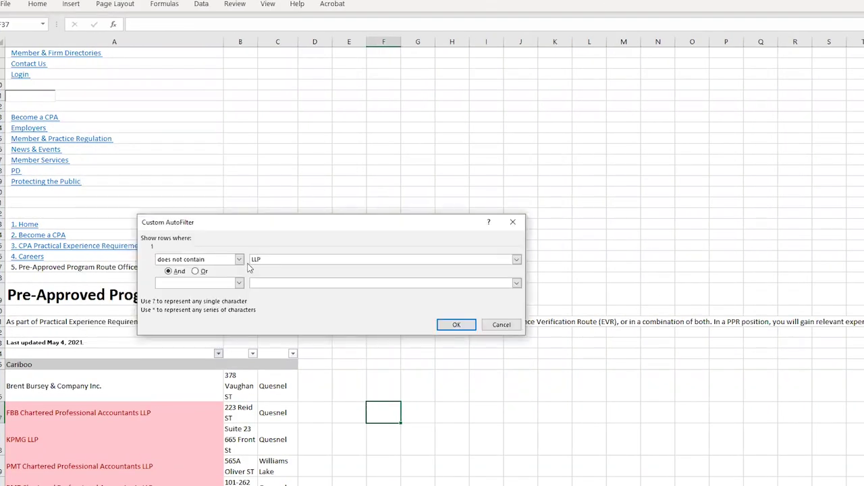
# Filter firm names to 'does not contain LLP' and scroll through the remaining offices.
pyautogui.write('LLP')
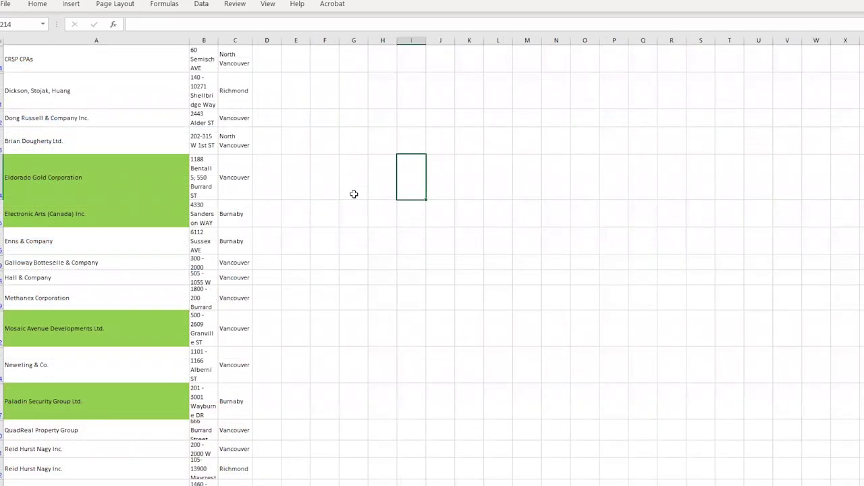
pyautogui.scroll(-3, 354, 194)
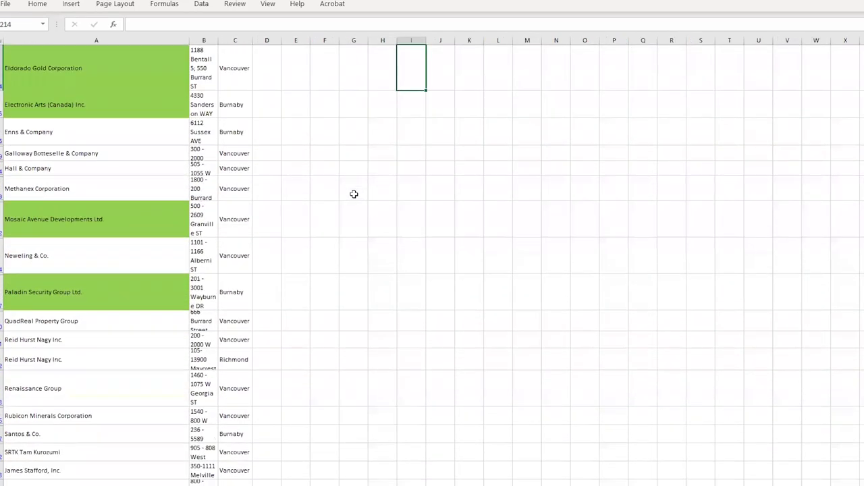
pyautogui.scroll(-1, 354, 194)
pyautogui.scroll(-3, 354, 193)
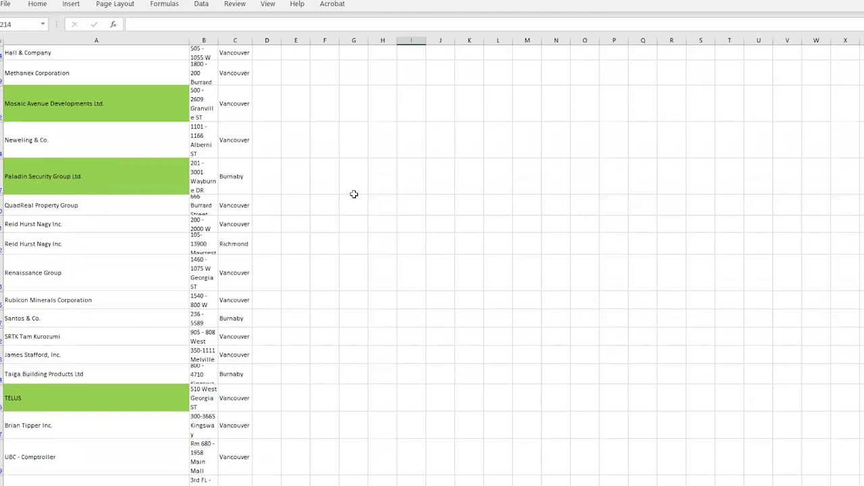
pyautogui.scroll(-2, 354, 194)
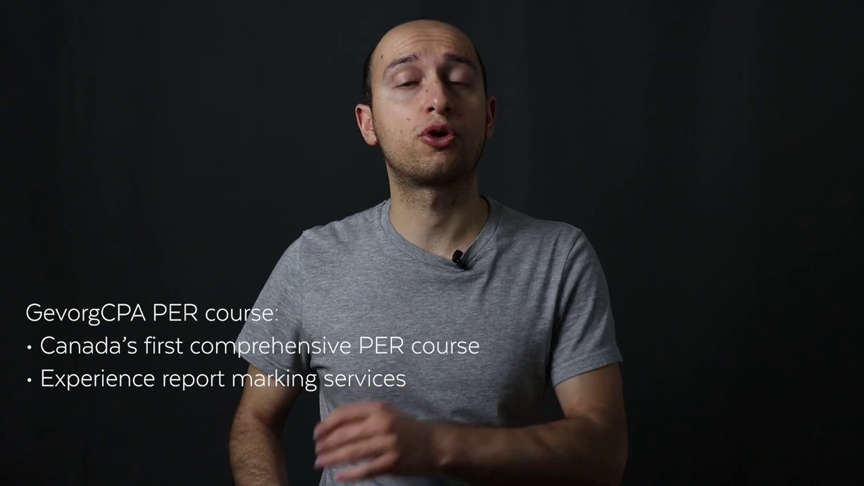
# Scroll the CPA PER Review page to the Templates, Review and marking, and Video lessons cards.
pyautogui.scroll(-3, 781, 43)
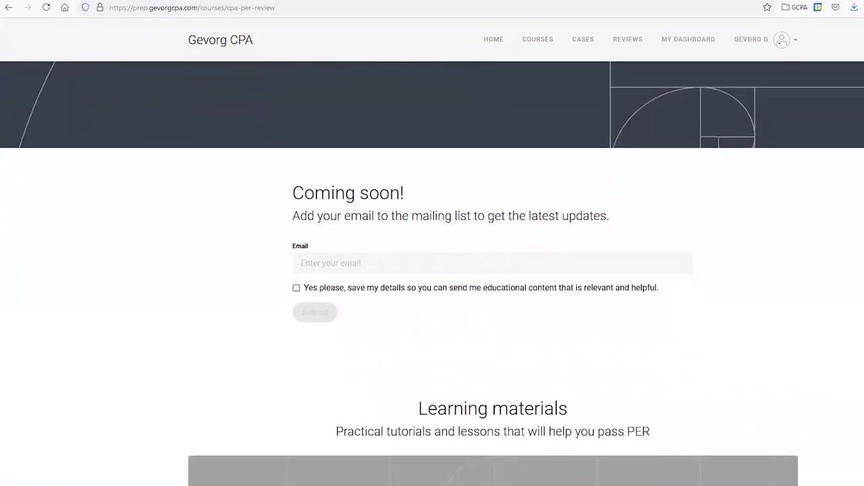
pyautogui.scroll(-4, 781, 42)
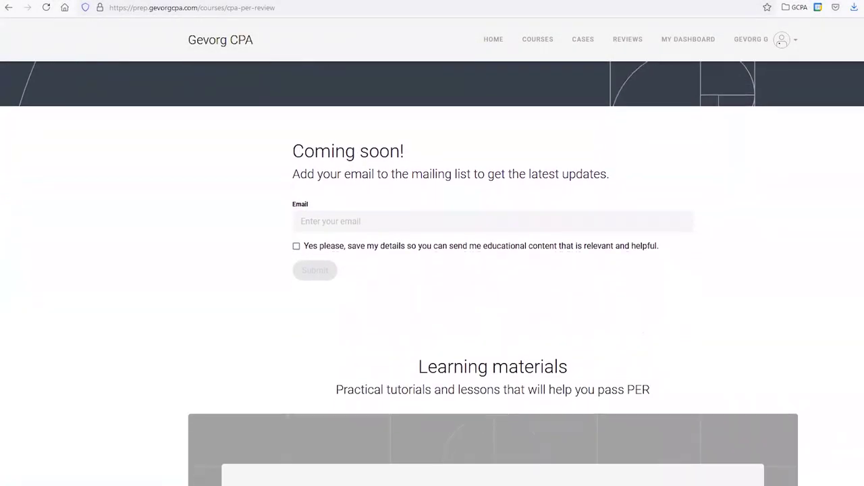
pyautogui.scroll(-4, 781, 42)
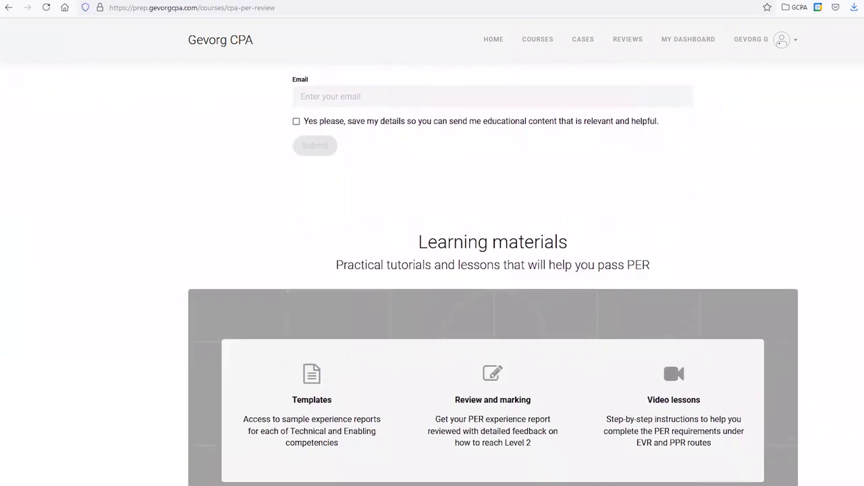
pyautogui.scroll(-1, 781, 42)
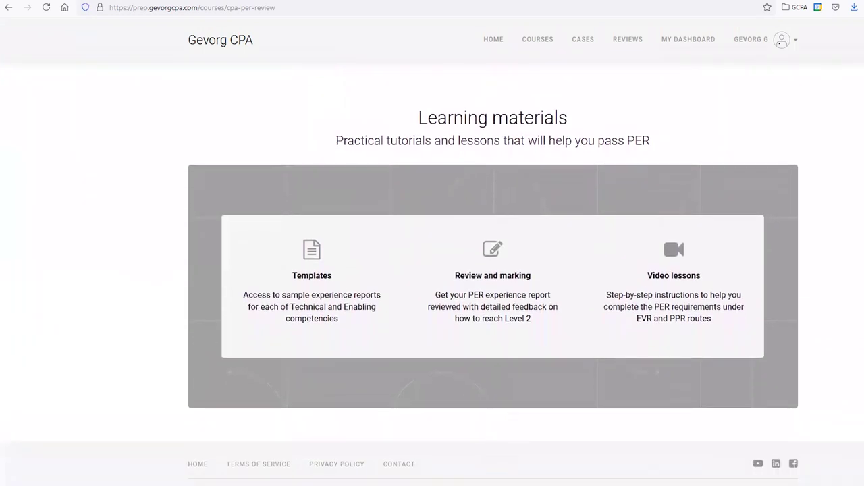